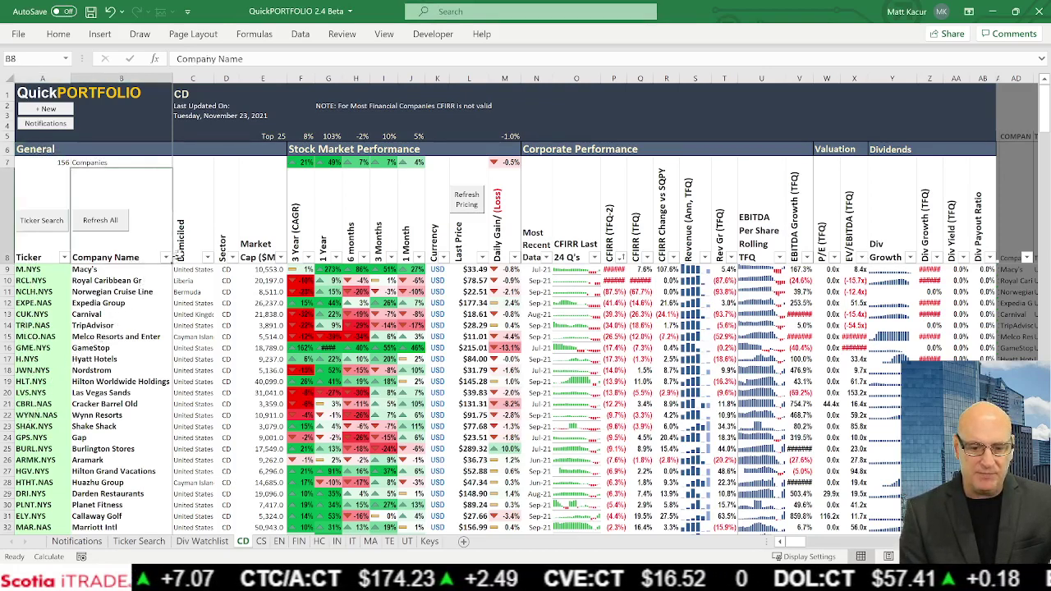
- Review the general and stock market performance column headings from Domiciled through Daily Gain/(Loss) on the CD sheet
left_click(181, 254)
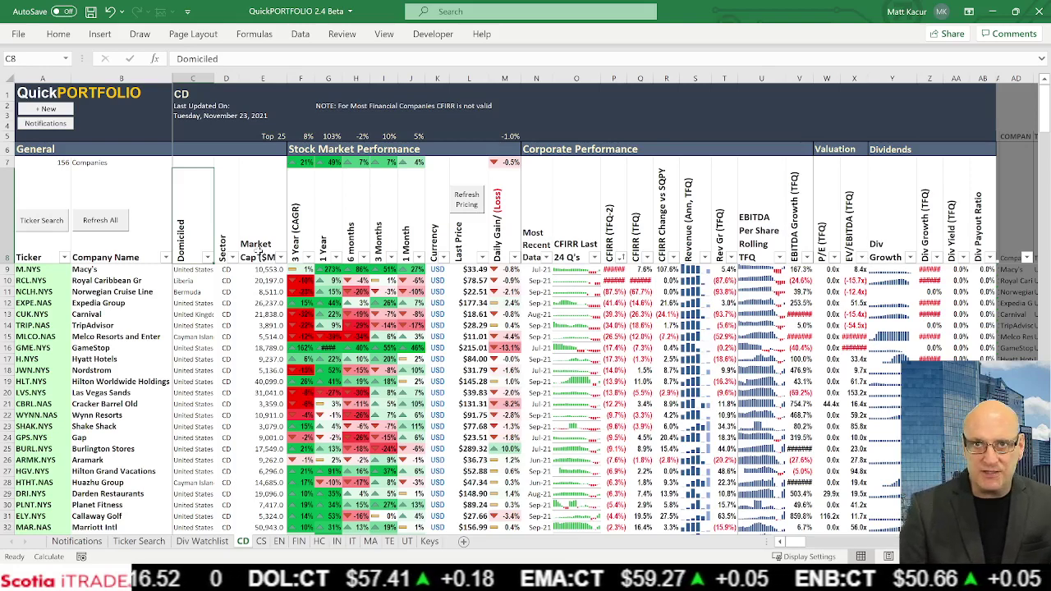
key("Right")
key("Right")
key("Right")
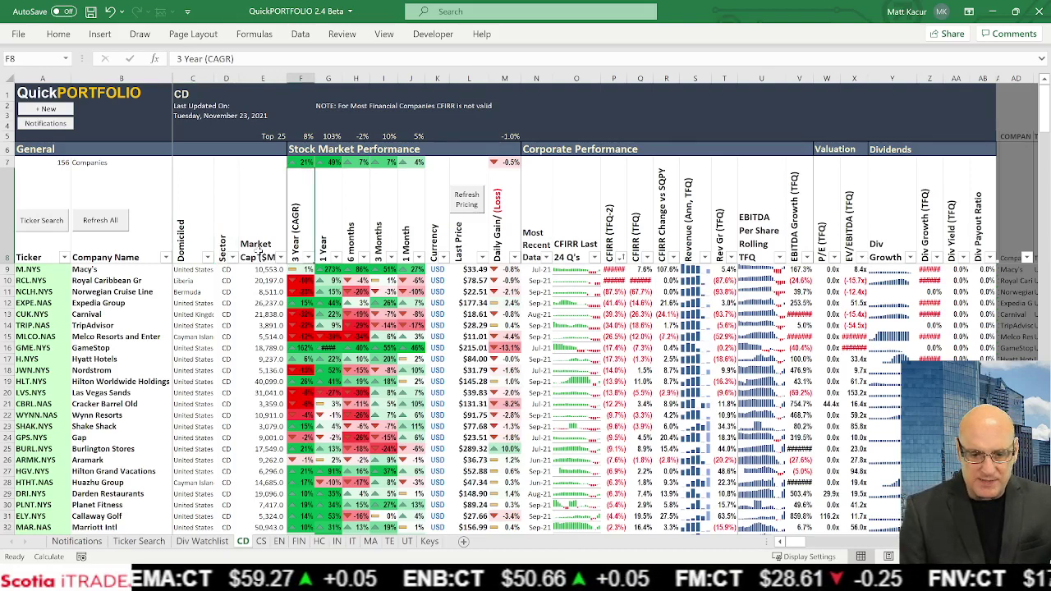
key("Right")
key("Right")
key("Right")
key("Right")
key("Right")
key("Right")
key("Right")
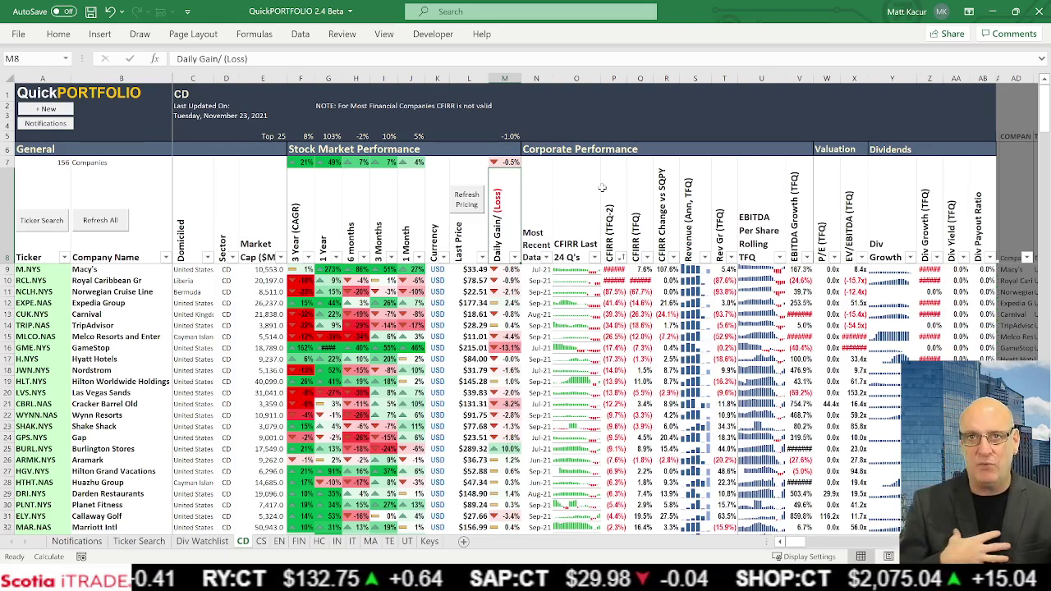
- Compare the CFIRR Last 24 Q's, CFIRR (TFQ-2) and CFIRR (TFQ) columns, including the first company's CFIRR (TFQ-2) cell
left_click(570, 222)
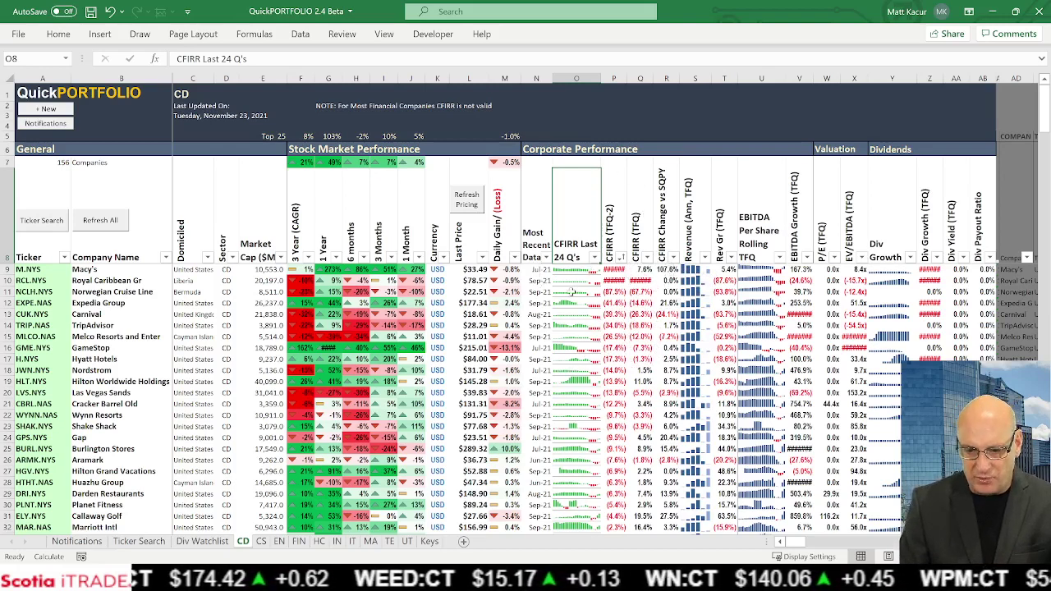
left_click(609, 214)
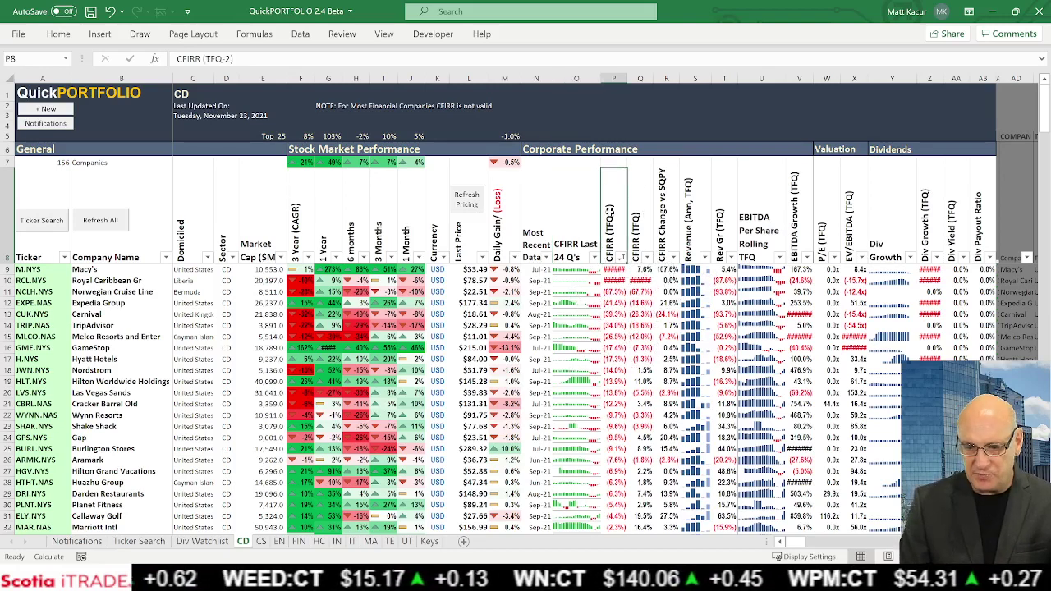
key("Down")
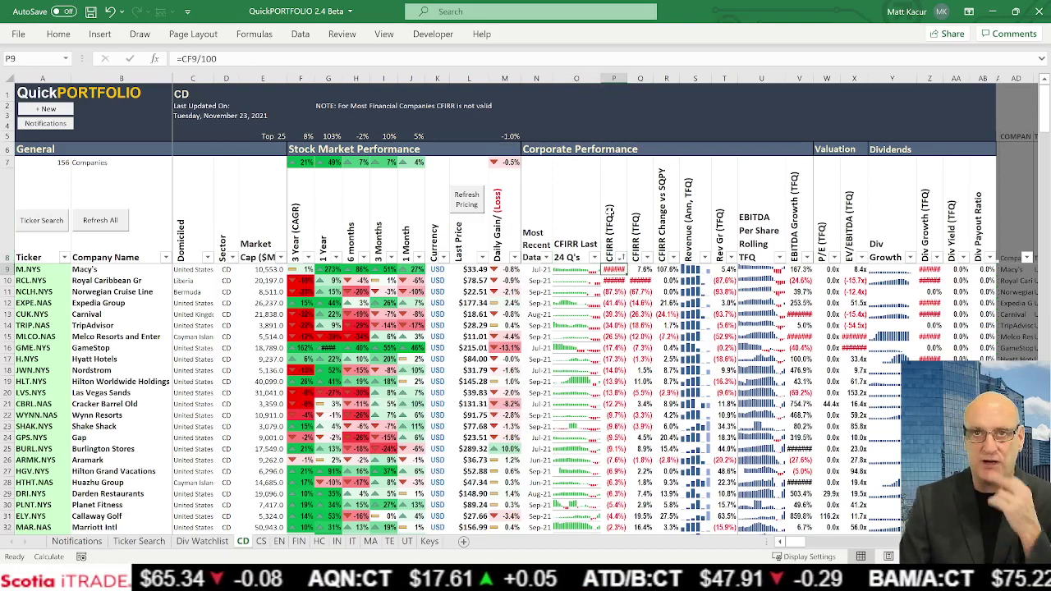
left_click(609, 211)
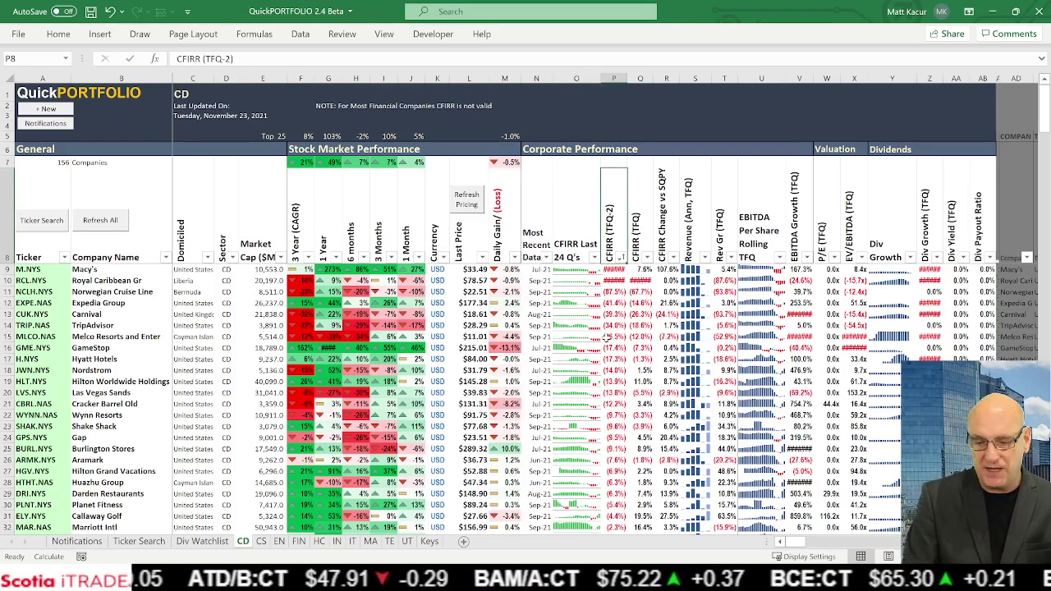
key("Right")
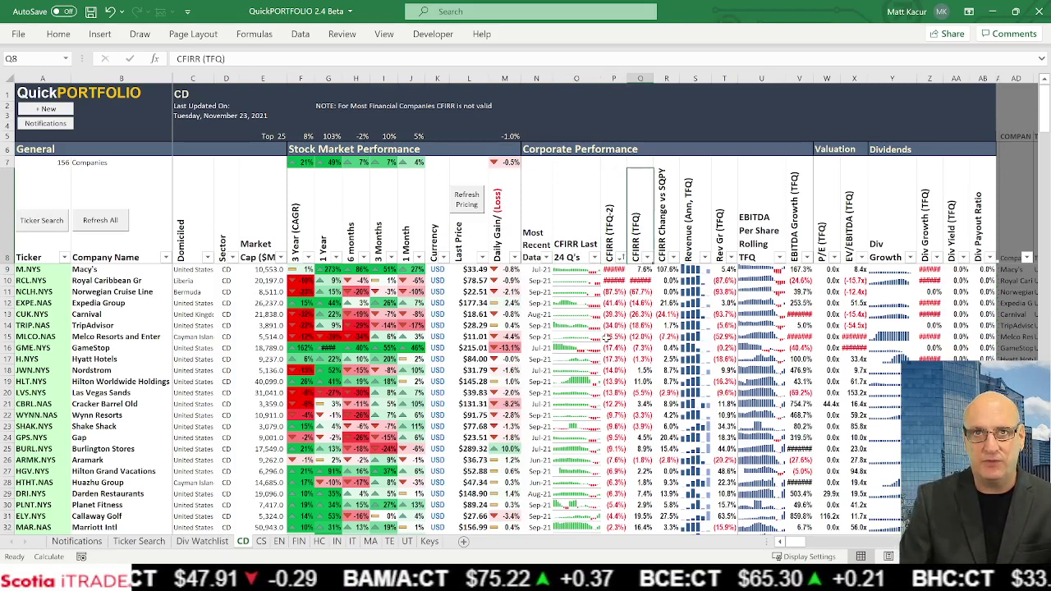
key("Left")
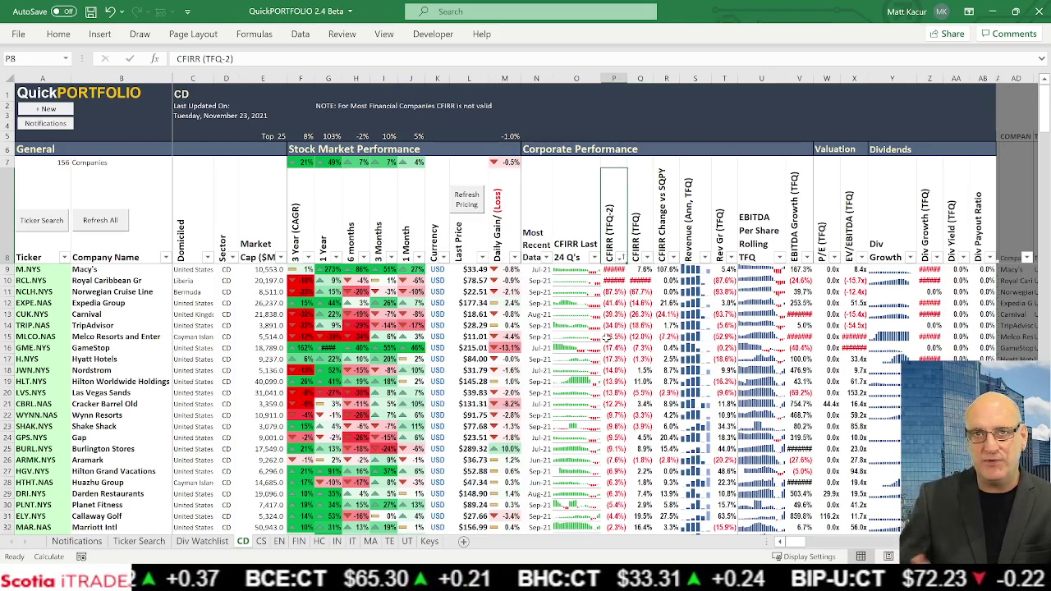
key("Right")
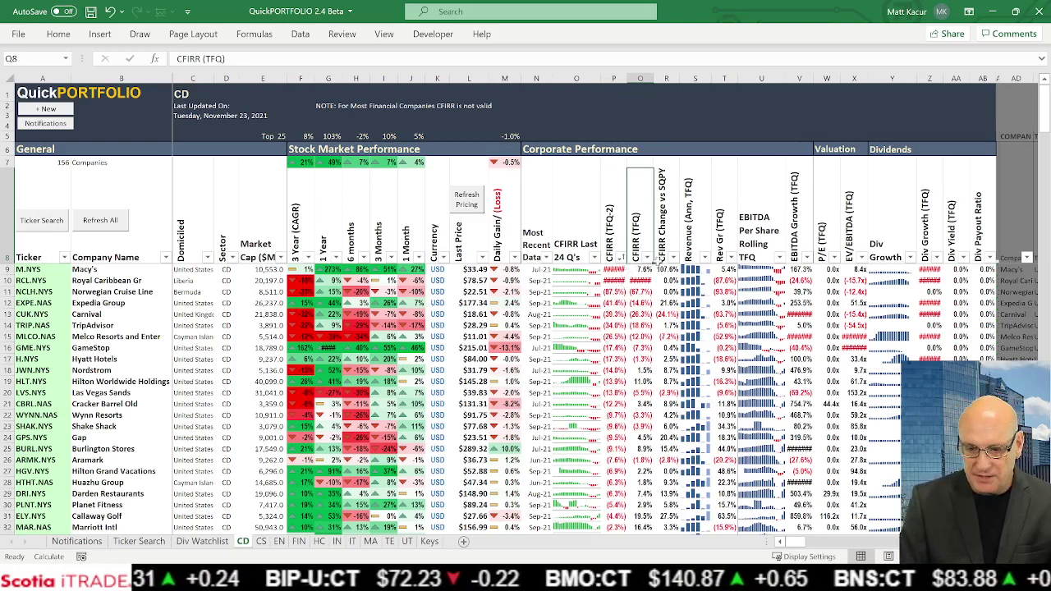
- Sort the companies by CFIRR (TFQ-2) from largest to smallest and go through the highest-ranked values
left_click(622, 256)
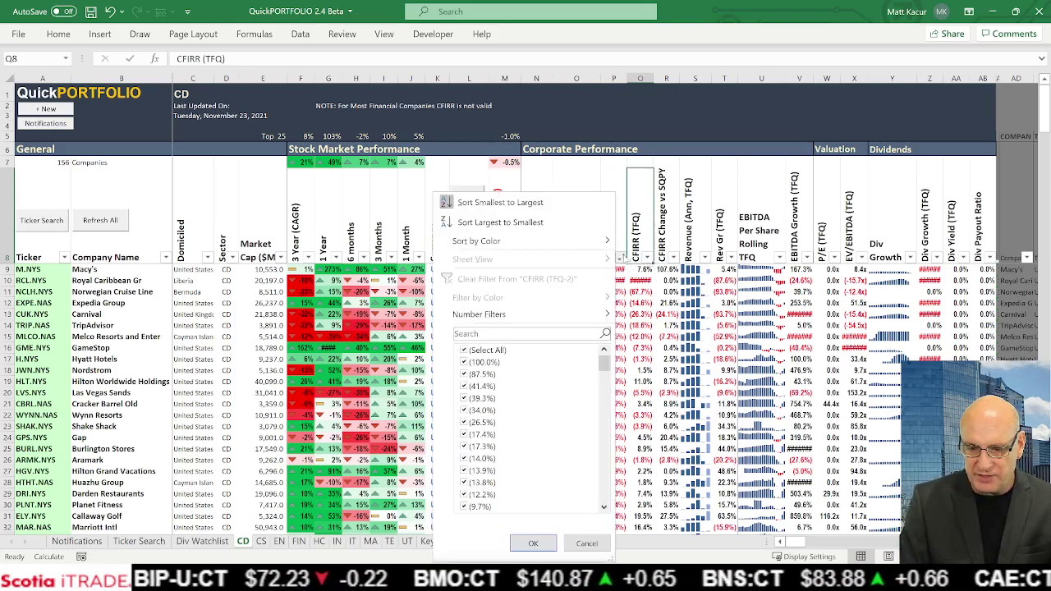
left_click(563, 222)
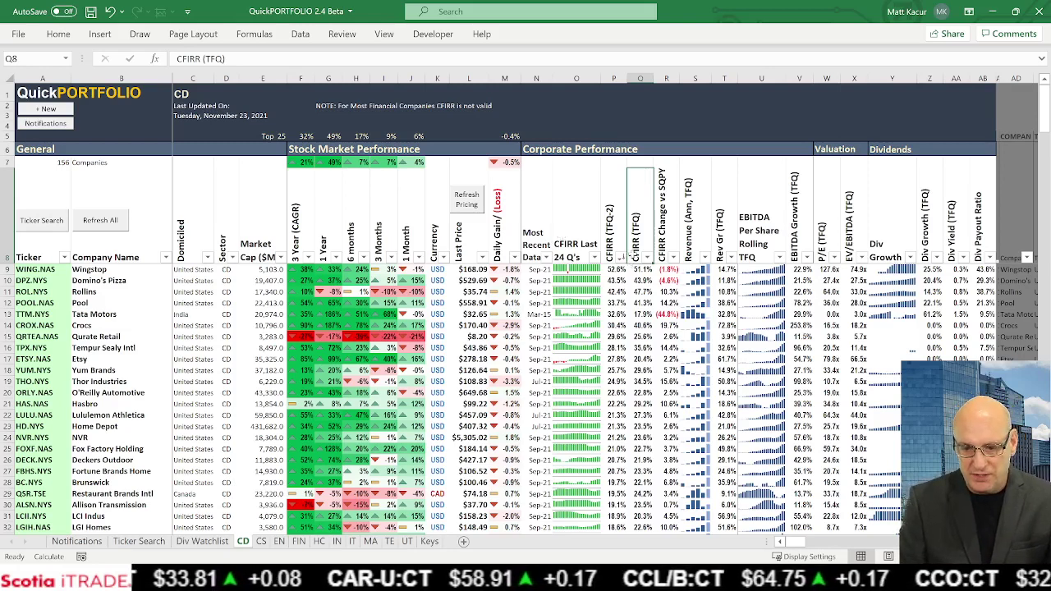
left_click(615, 280)
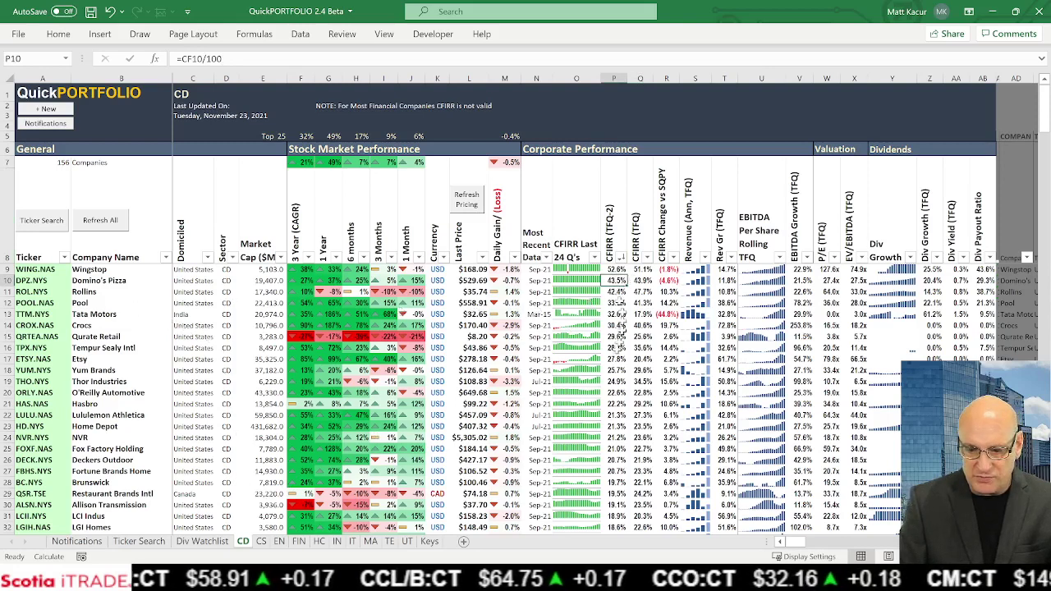
key("Down")
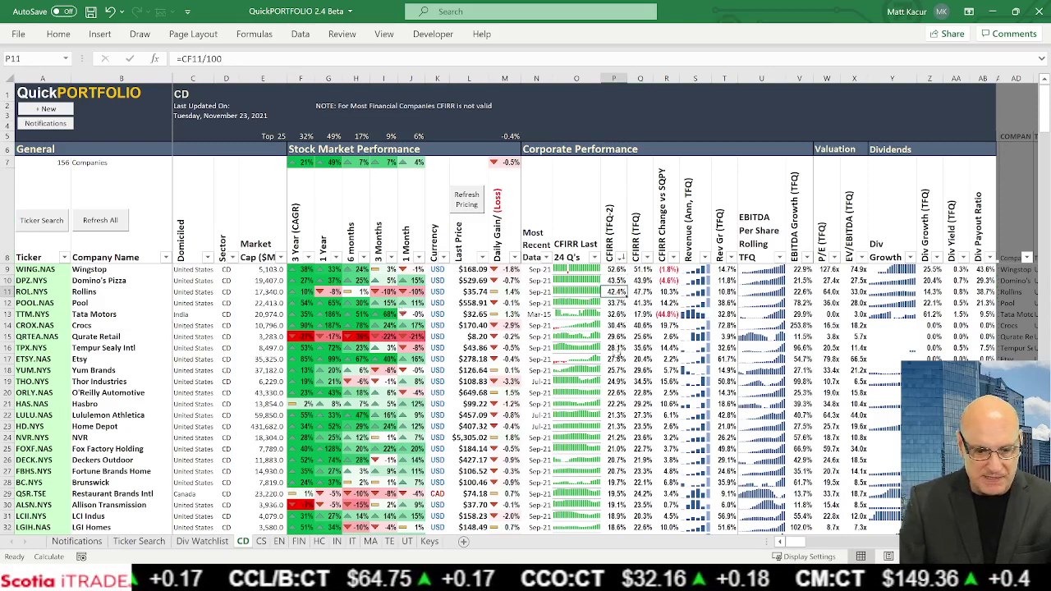
key("Down")
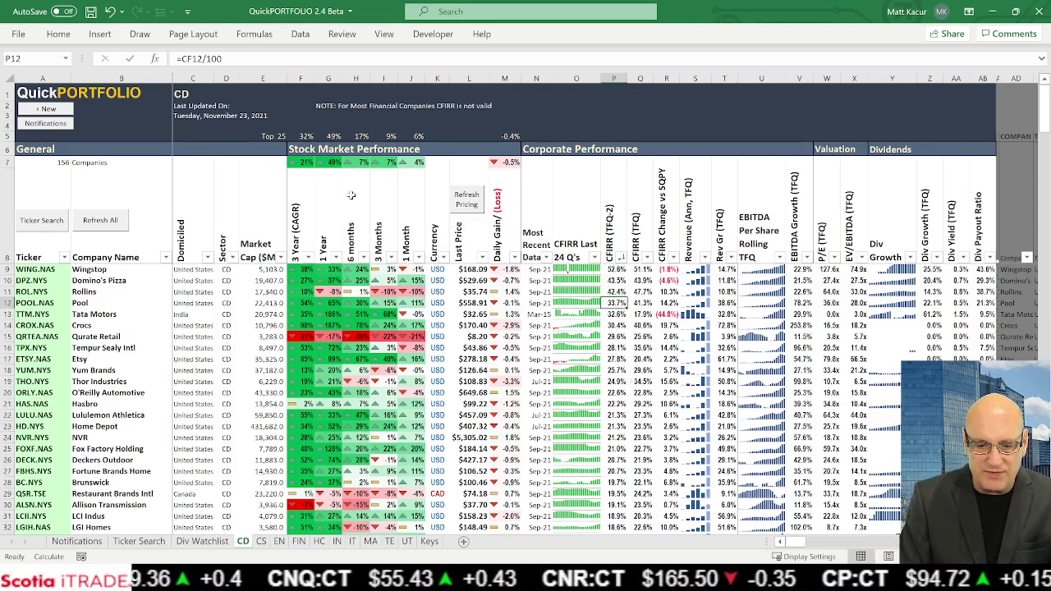
- Examine the leading companies' 6-month returns, along with the Top 25 average and the average for all companies
left_click(354, 271)
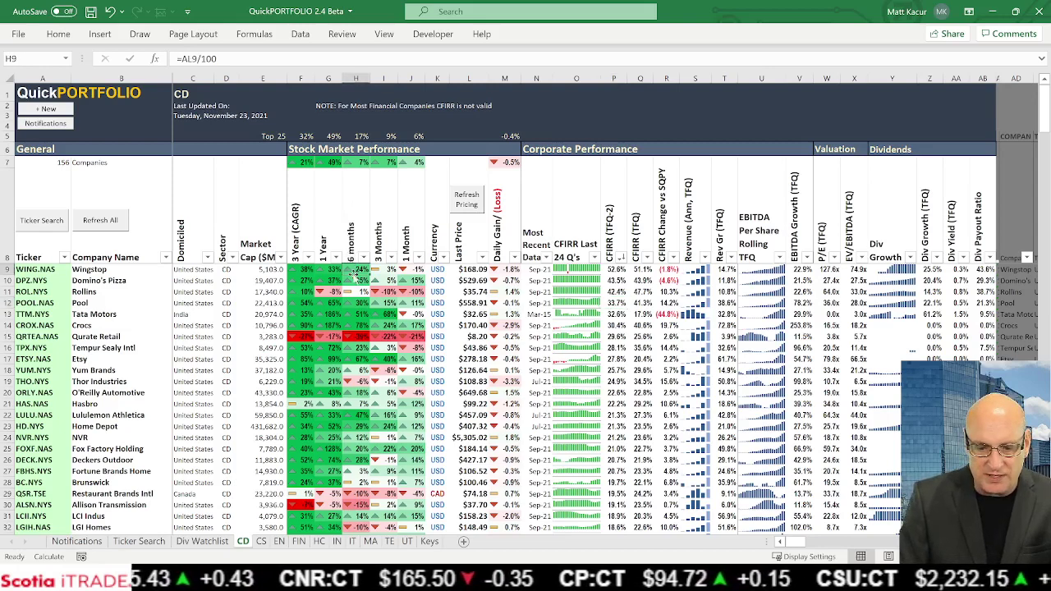
key("Down")
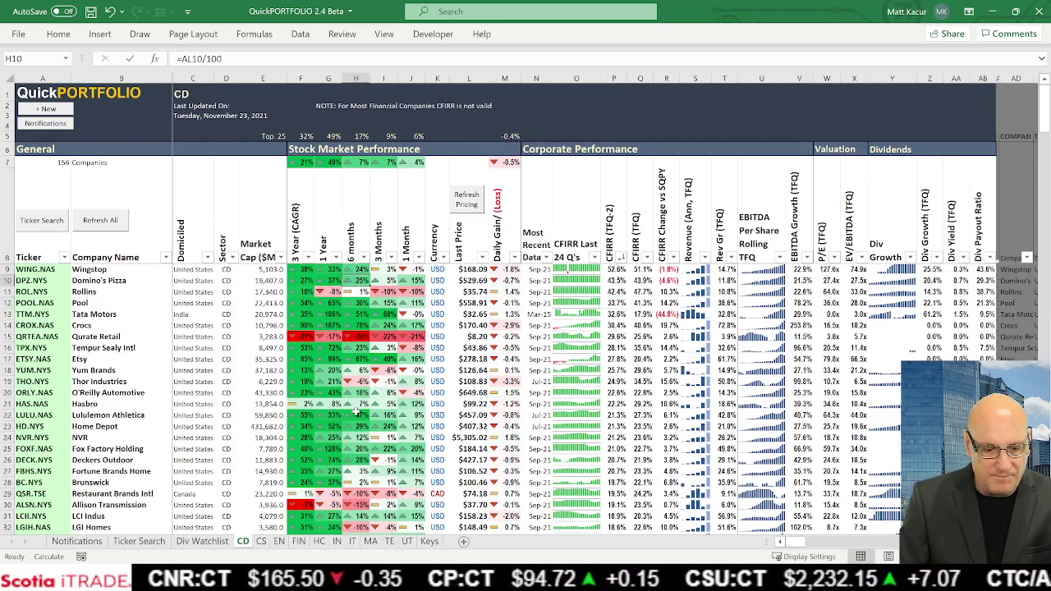
key("Down")
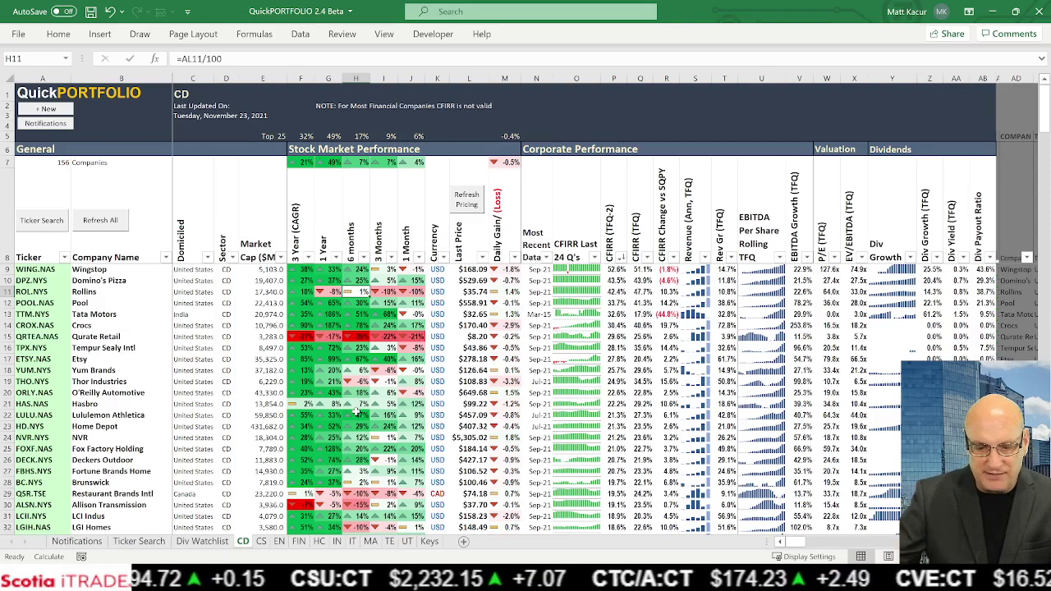
left_click(361, 135)
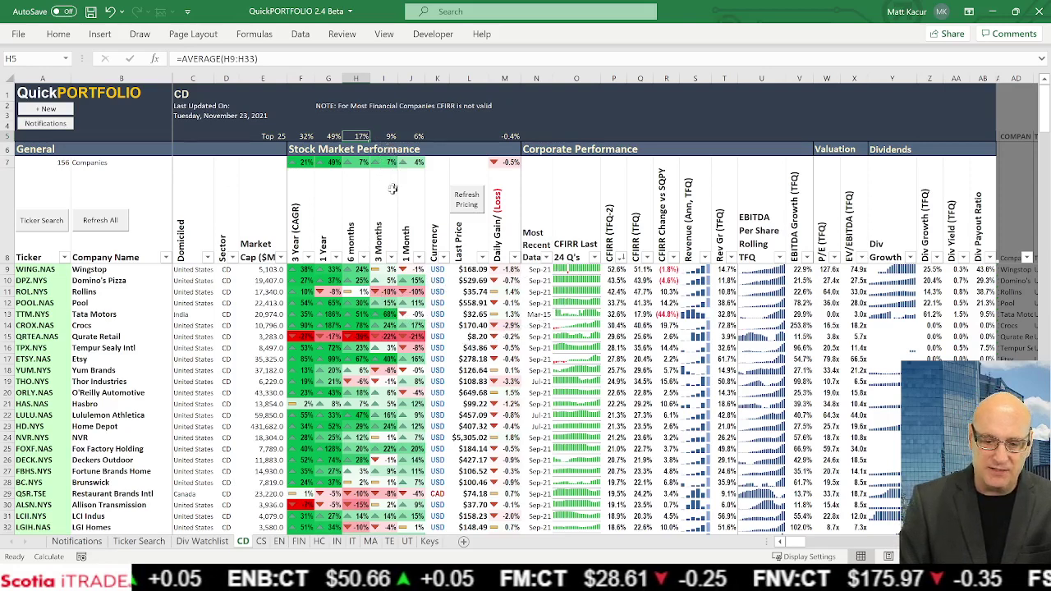
left_click(351, 164)
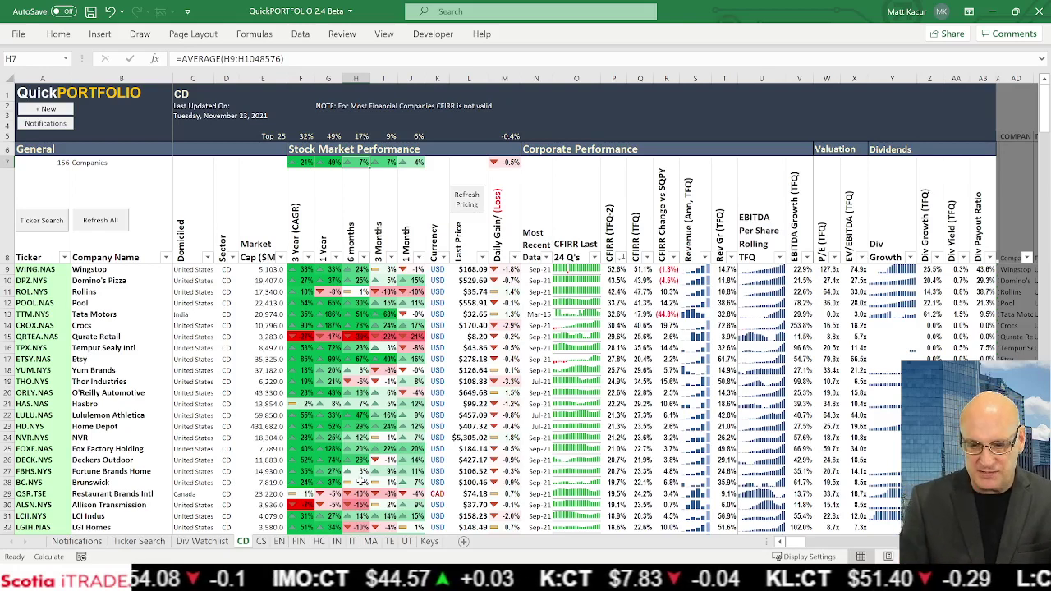
- Sort the companies by CFIRR (TFQ-2) from smallest to largest and review their 6-month returns and Top 25 average
left_click(621, 257)
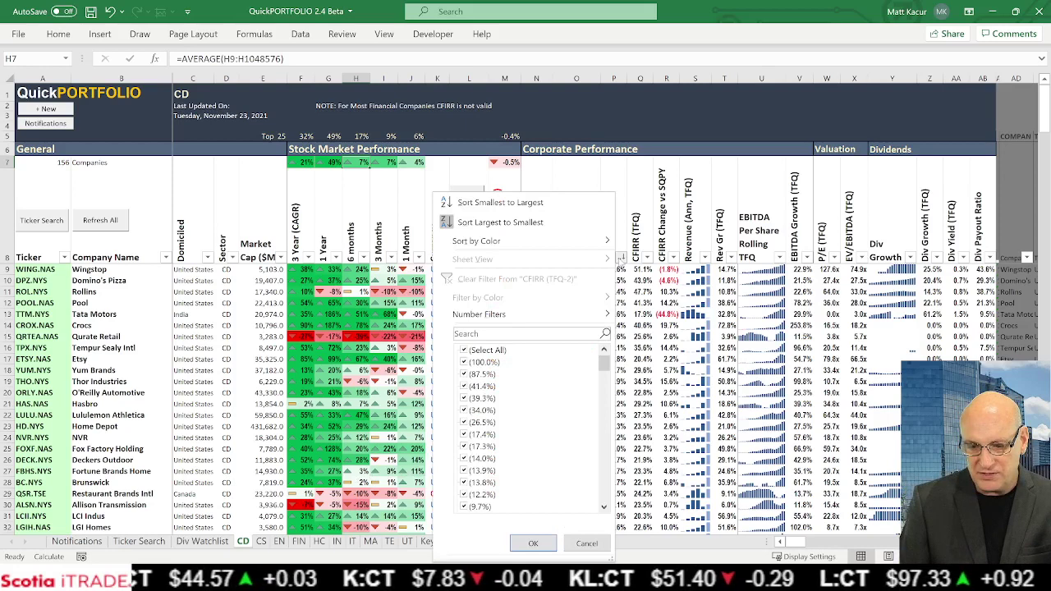
left_click(552, 202)
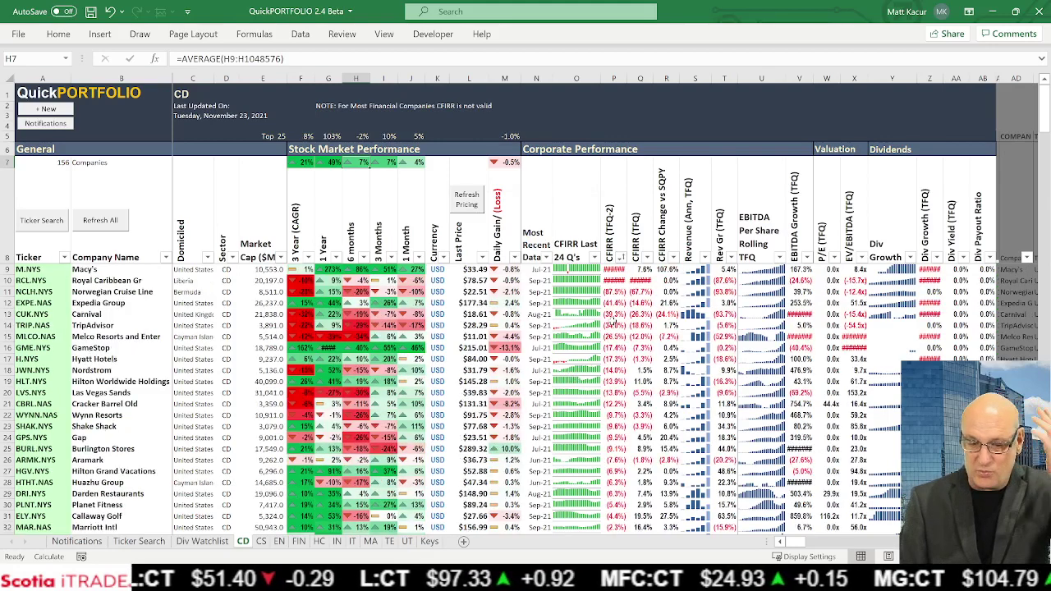
left_click(360, 270)
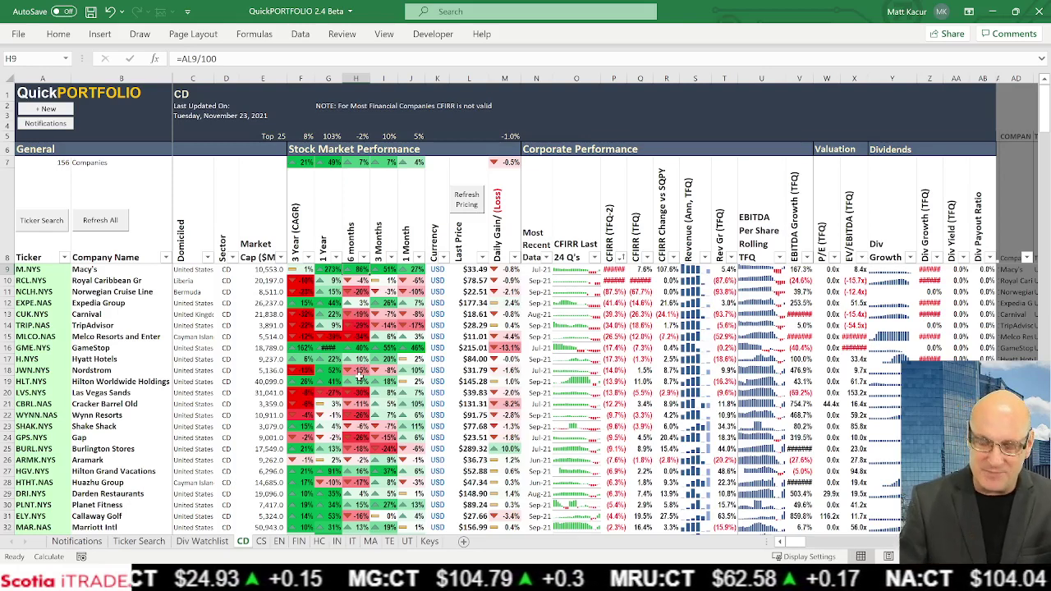
key("Down")
key("Down")
key("Down")
key("Down")
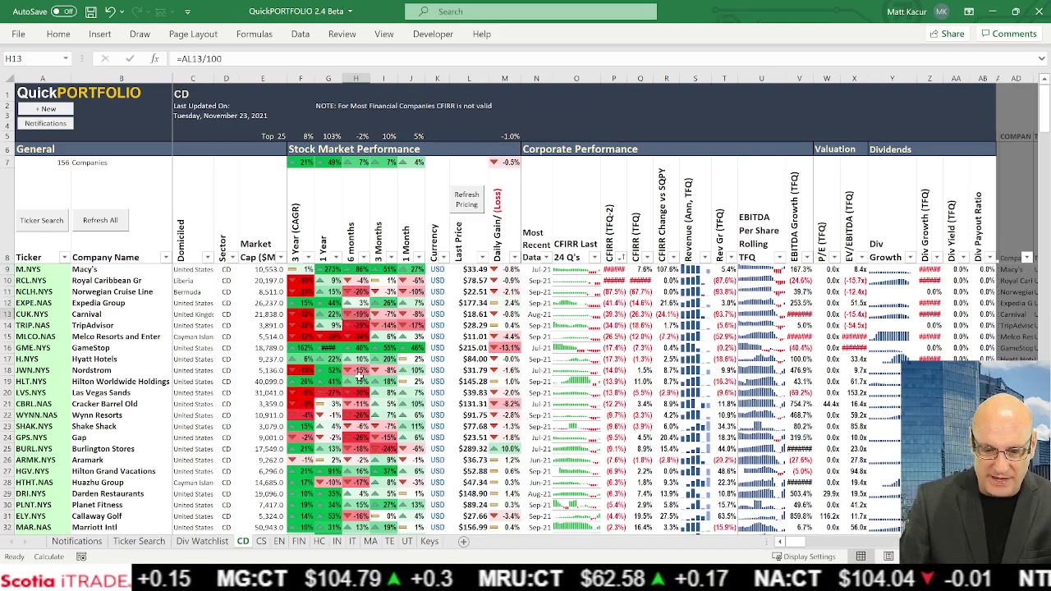
left_click(361, 382)
key("Up")
key("Up")
key("Up")
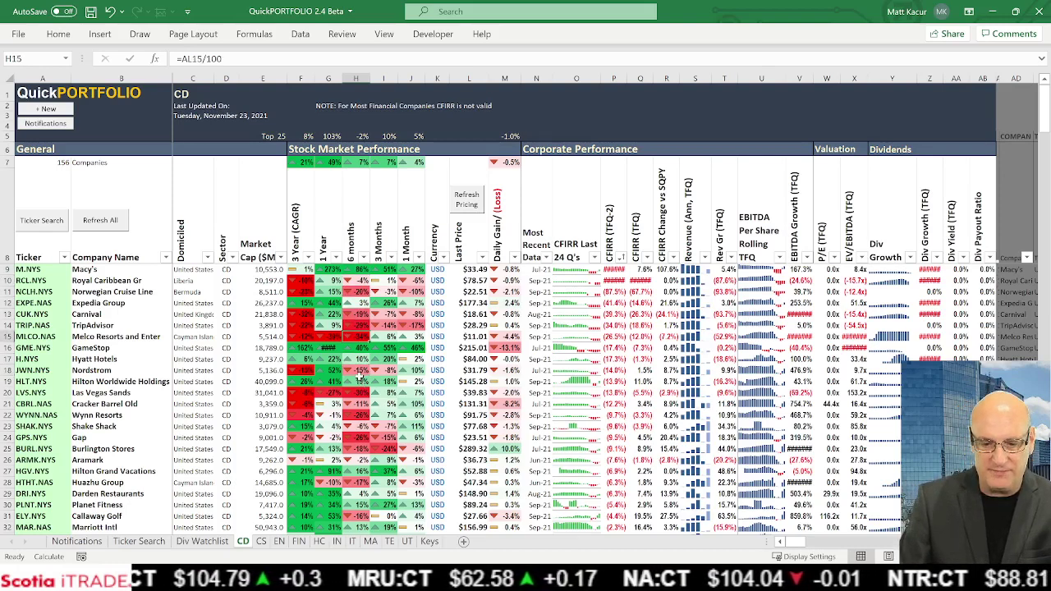
left_click(359, 136)
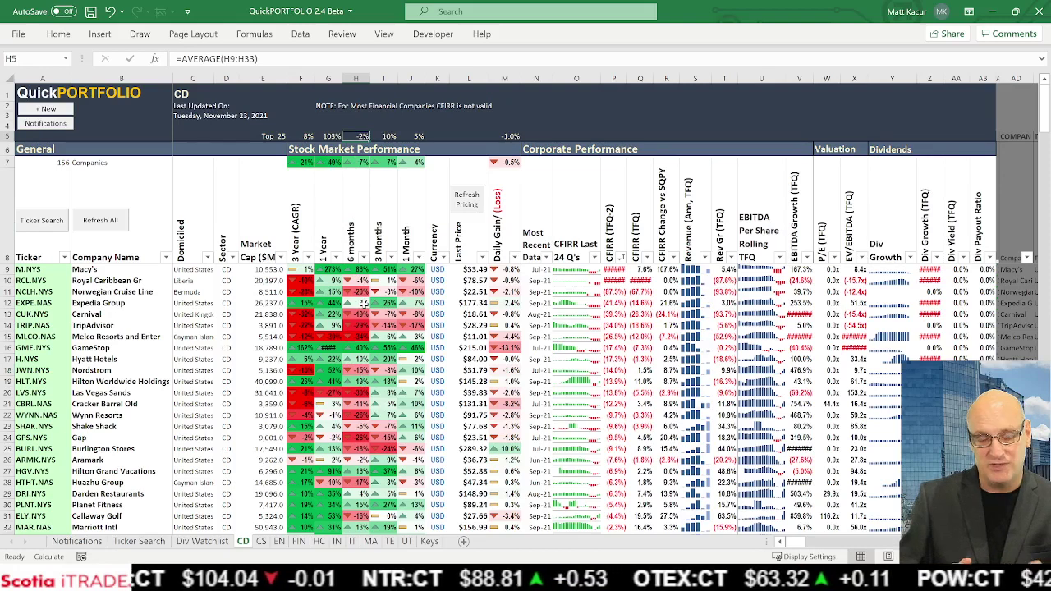
left_click(363, 171)
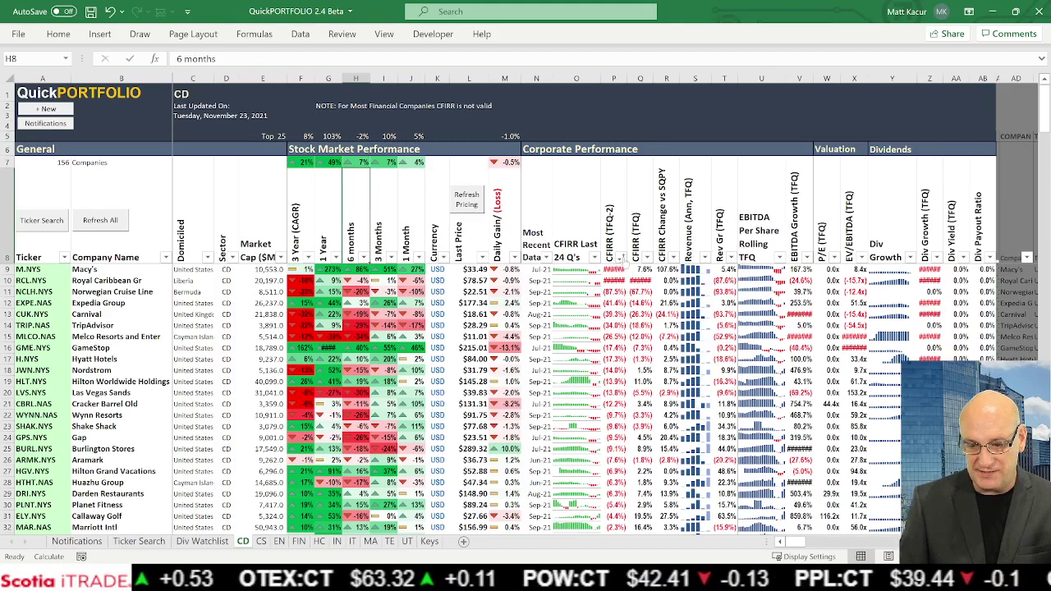
- Re-sort the companies by CFIRR (TFQ-2) from largest to smallest and inspect Wingstop's revenue and EBITDA per share trends
left_click(621, 258)
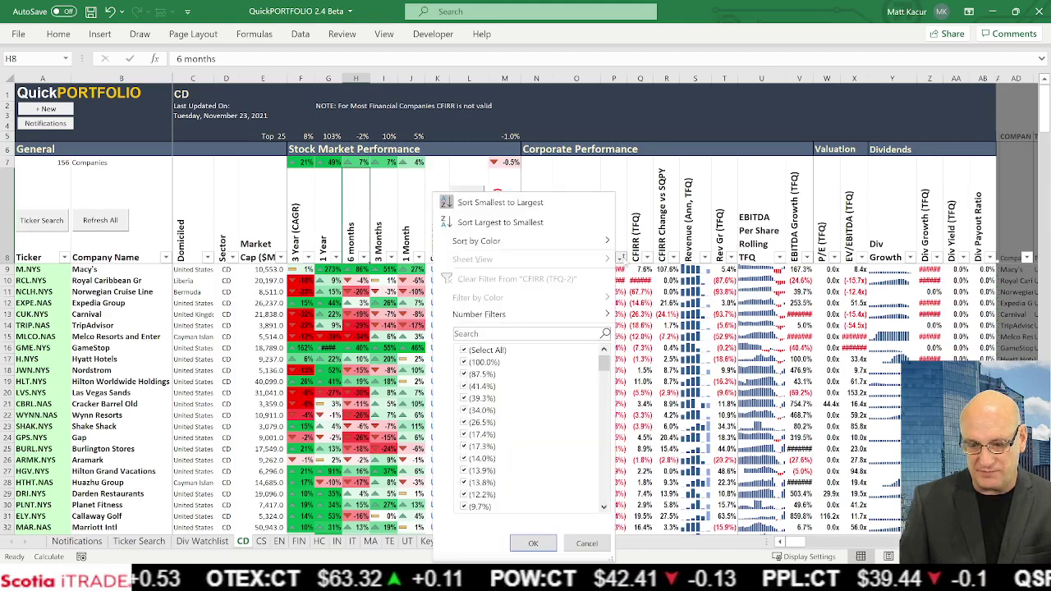
left_click(555, 223)
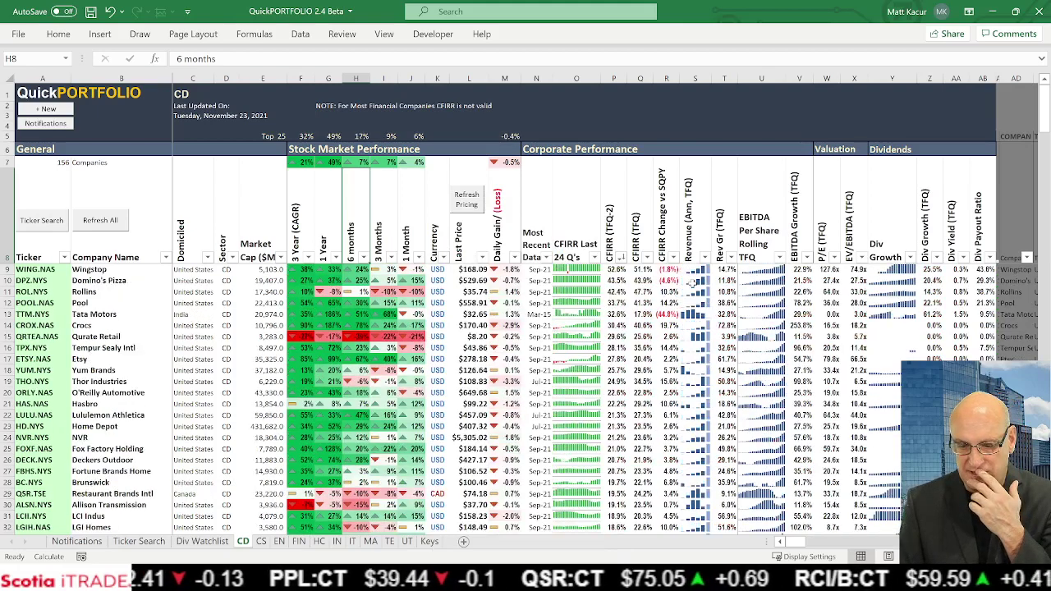
left_click(698, 268)
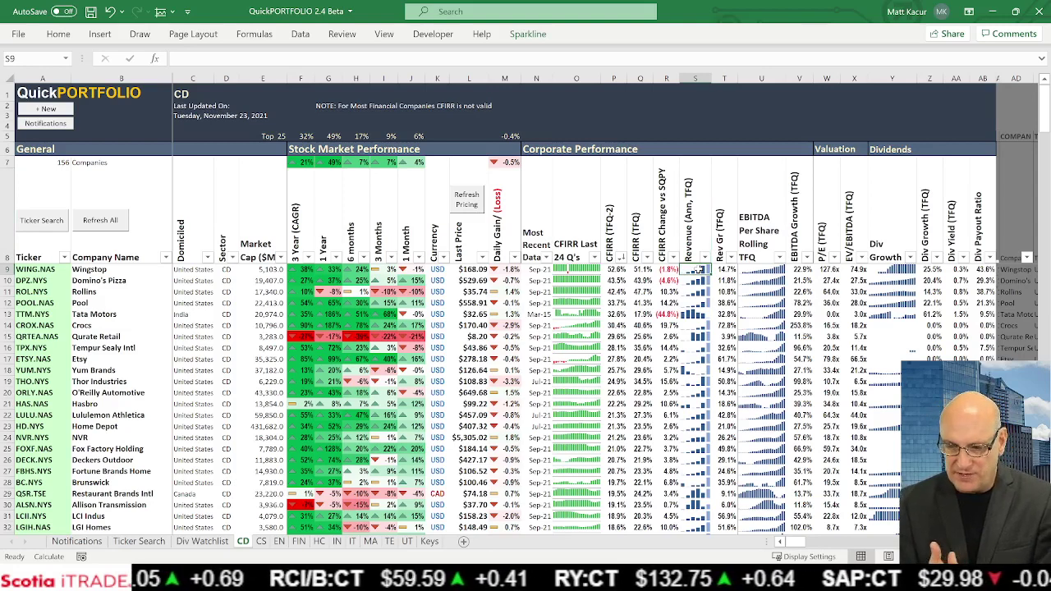
key("Right")
key("Right")
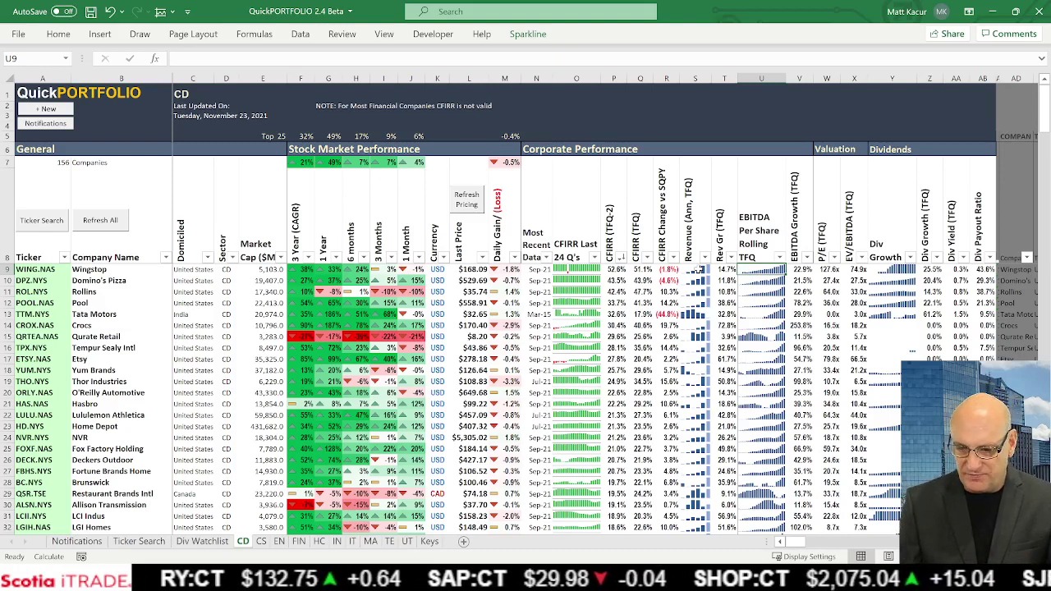
- Compare the rolling EBITDA per share sparklines of the top companies down to the Tempur Sealy row
key("Down")
key("Down")
key("Down")
key("Down")
key("Down")
key("Down")
key("Down")
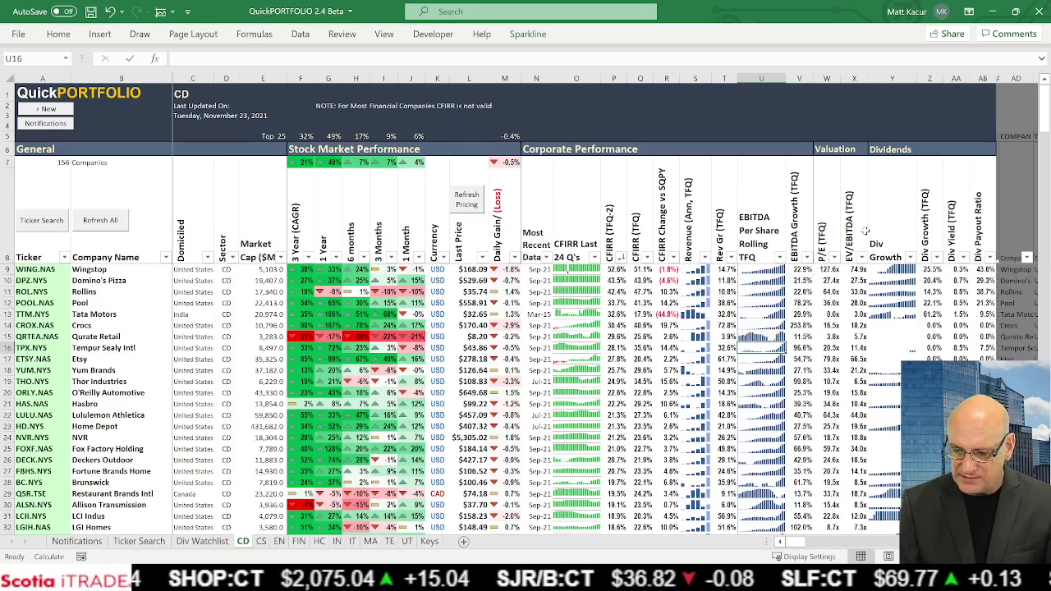
- Sort the companies by EBITDA Growth (TFQ) from smallest to largest and inspect Carnival's EBITDA per share trend
left_click(808, 257)
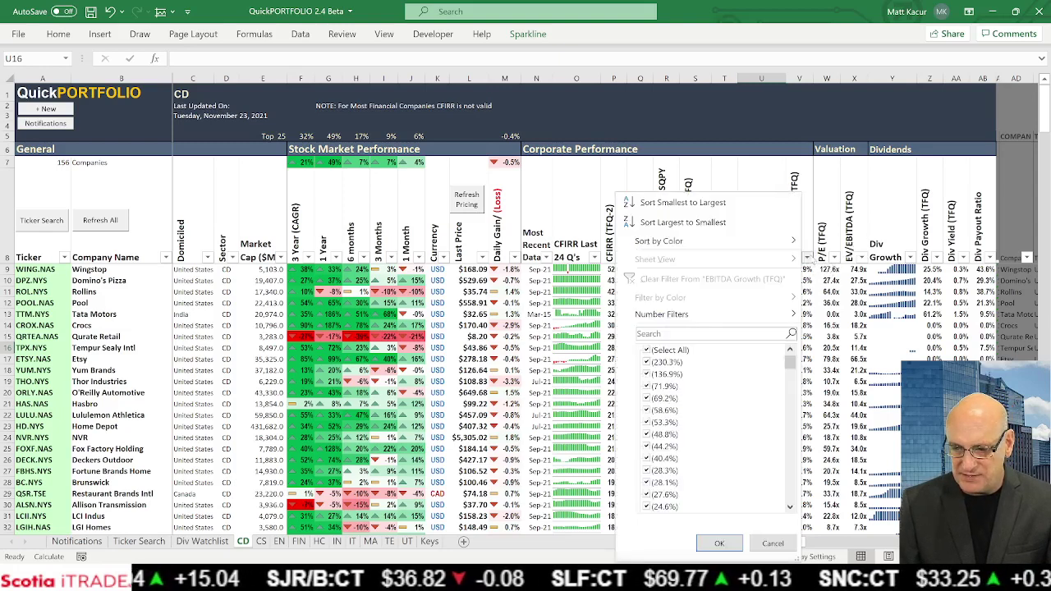
left_click(725, 201)
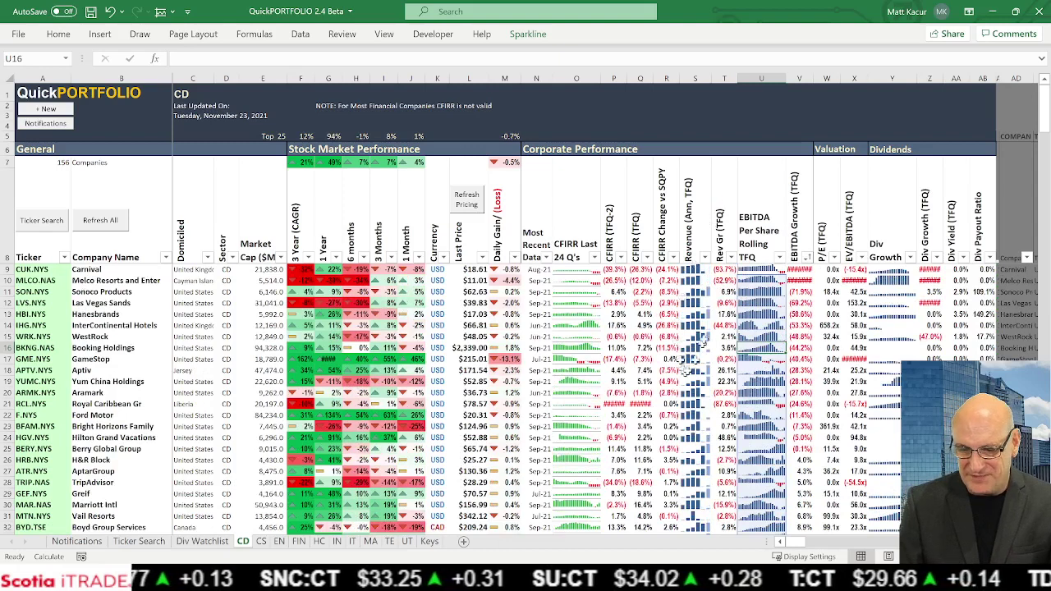
left_click(752, 270)
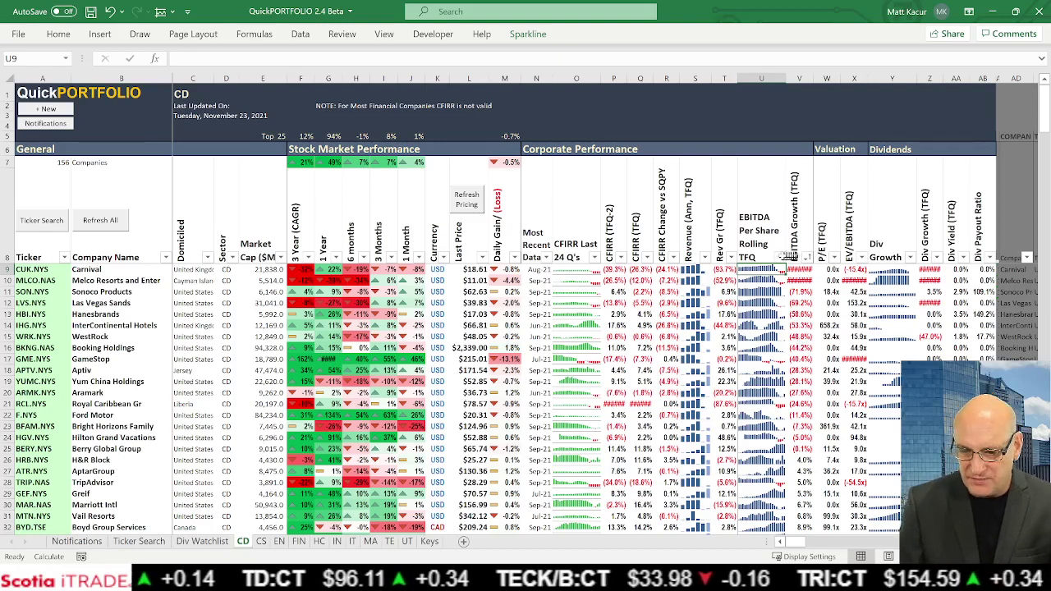
left_click(781, 258)
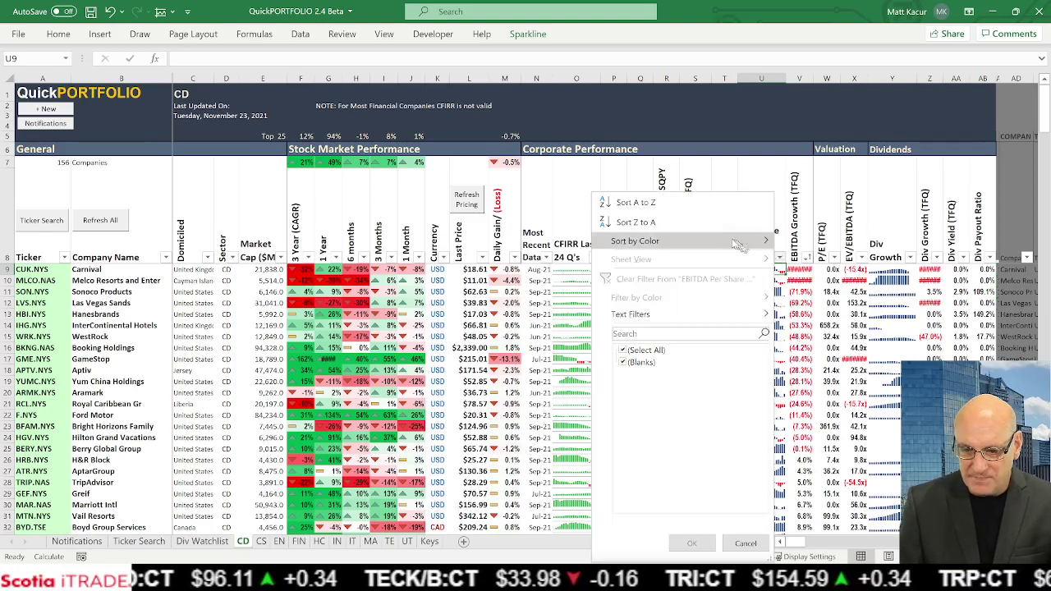
mouse_move(734, 244)
left_click(789, 206)
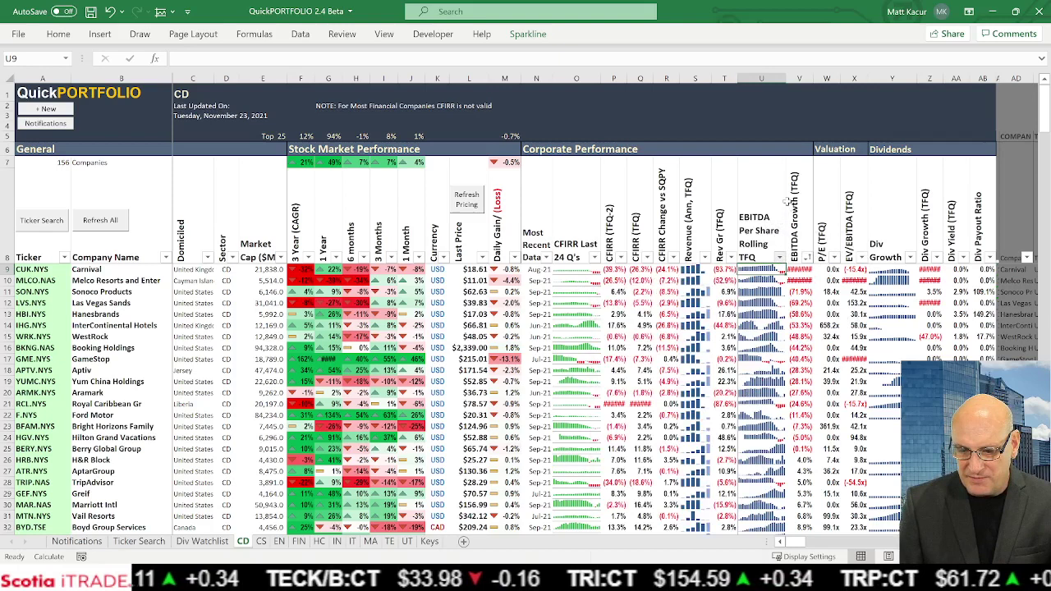
- Sort the companies by EBITDA Growth (TFQ) from largest to smallest and switch to the Div Watchlist sheet
left_click(807, 257)
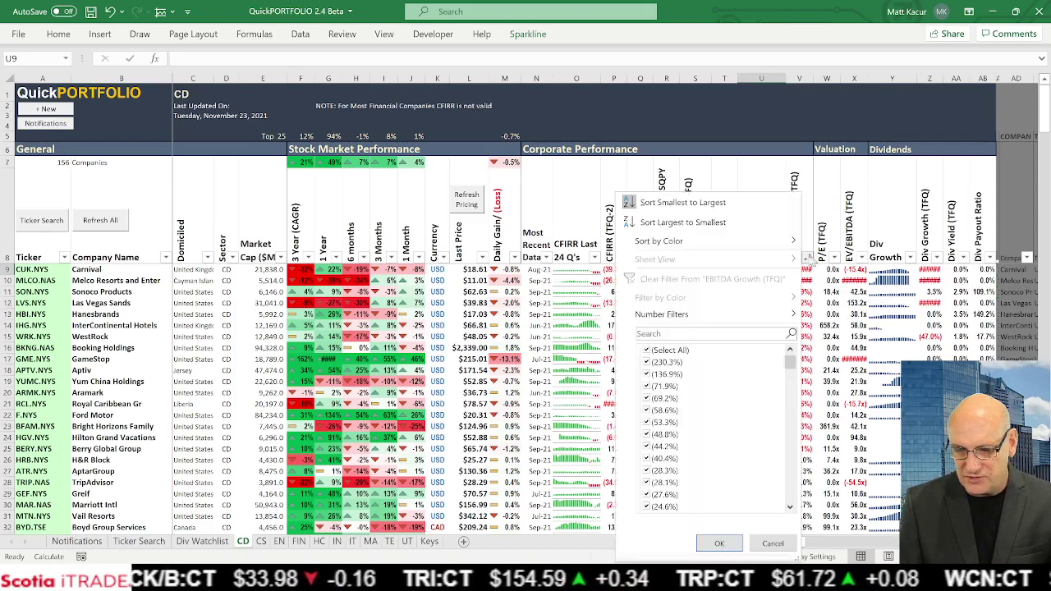
left_click(748, 234)
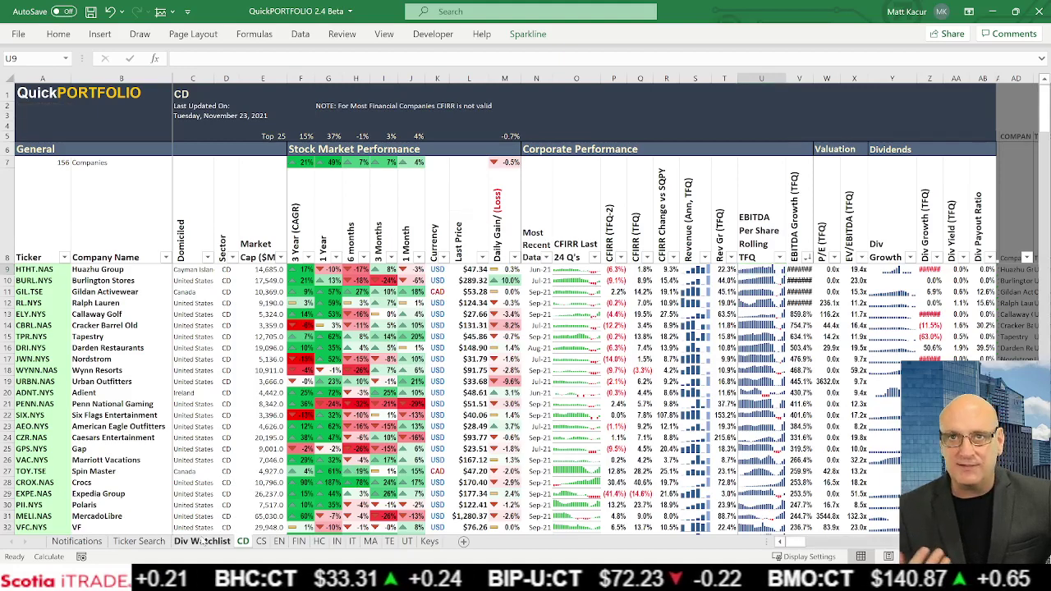
left_click(202, 542)
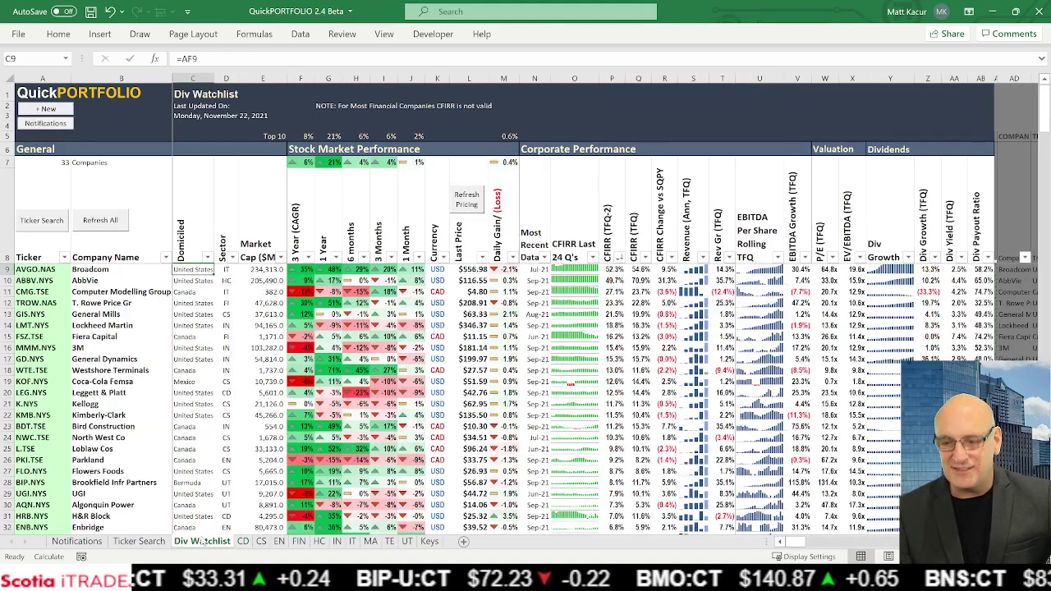